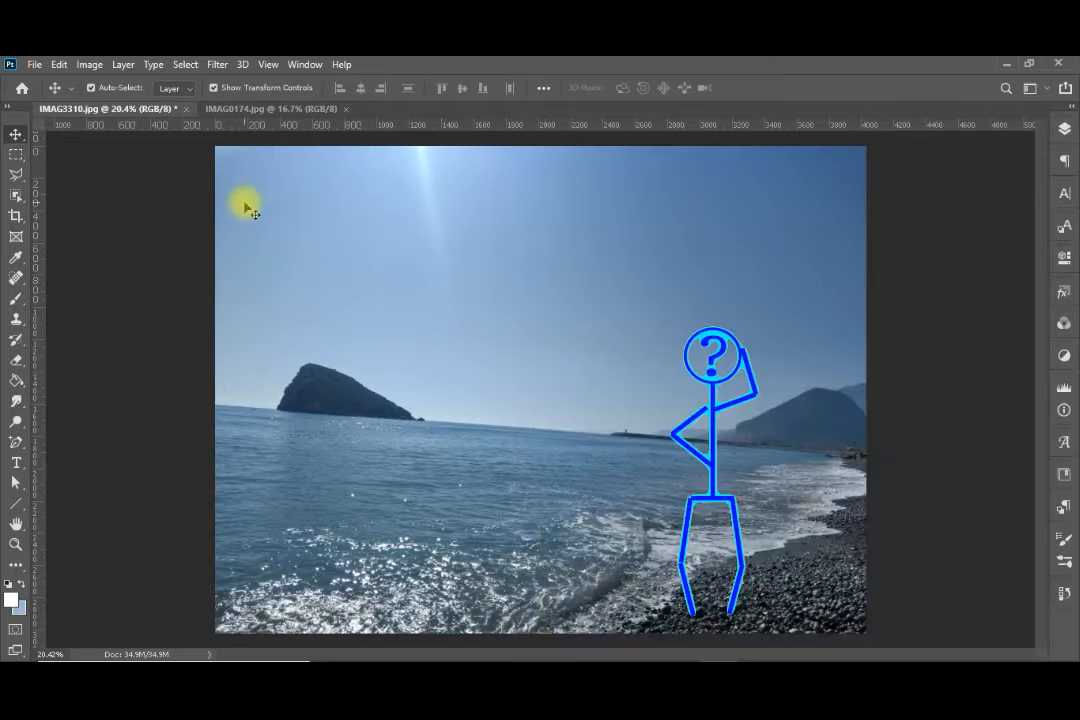
- Activate the Crop tool and resize the seascape image to 1000 pixels wide, keeping its proportions
click(15, 217)
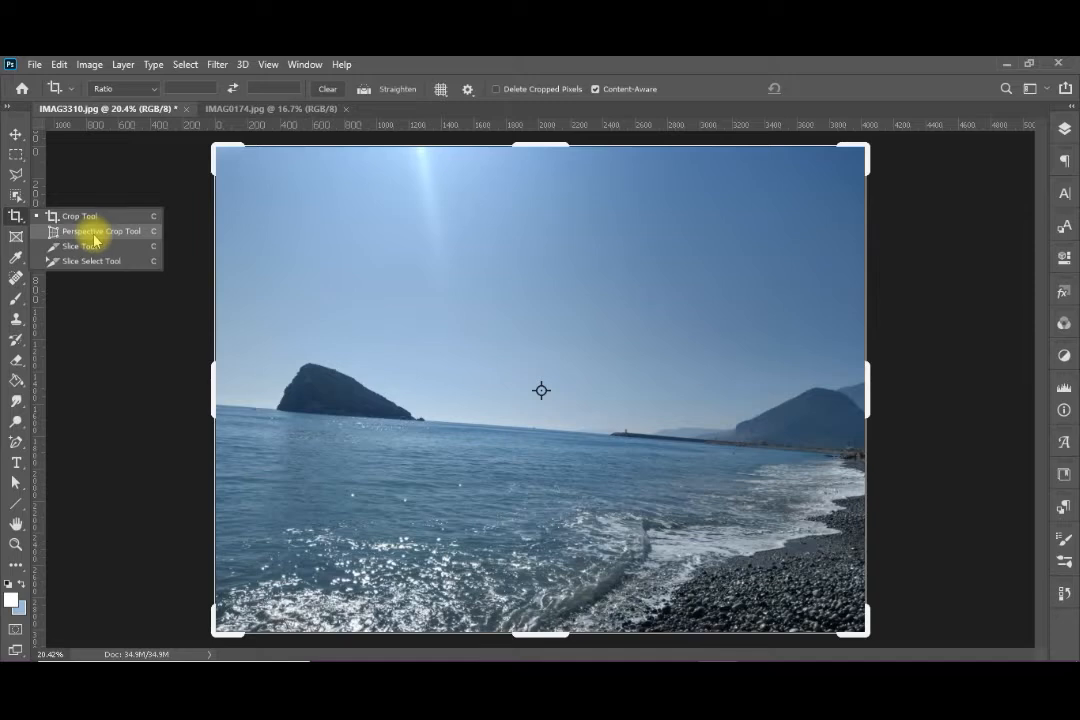
click(17, 218)
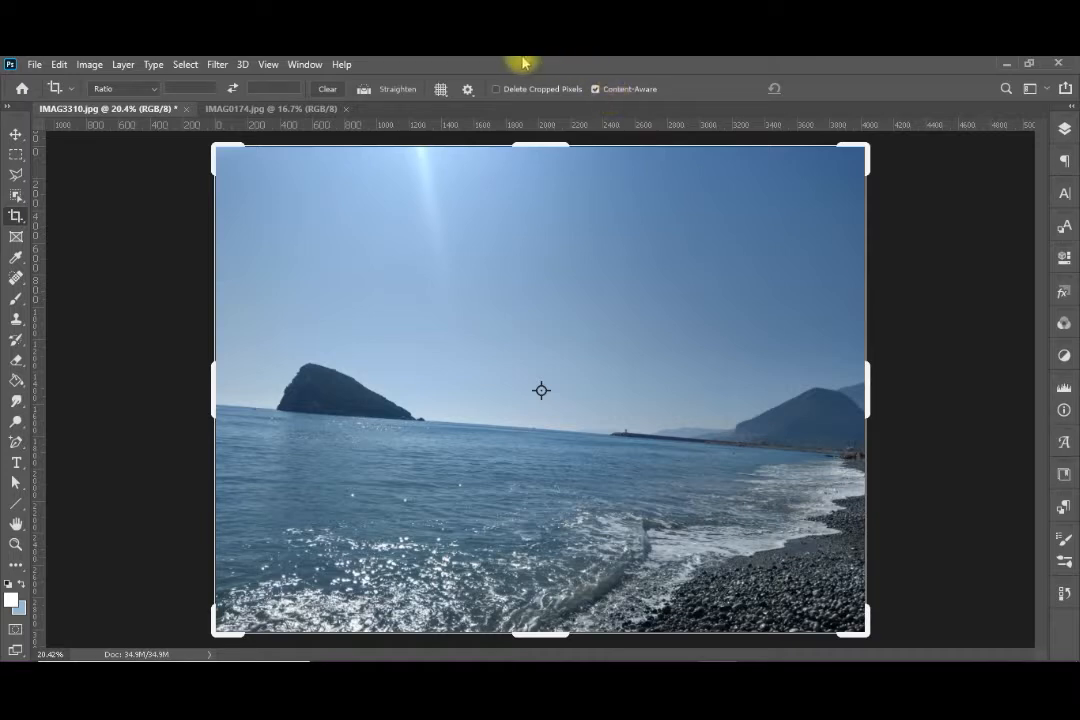
click(88, 66)
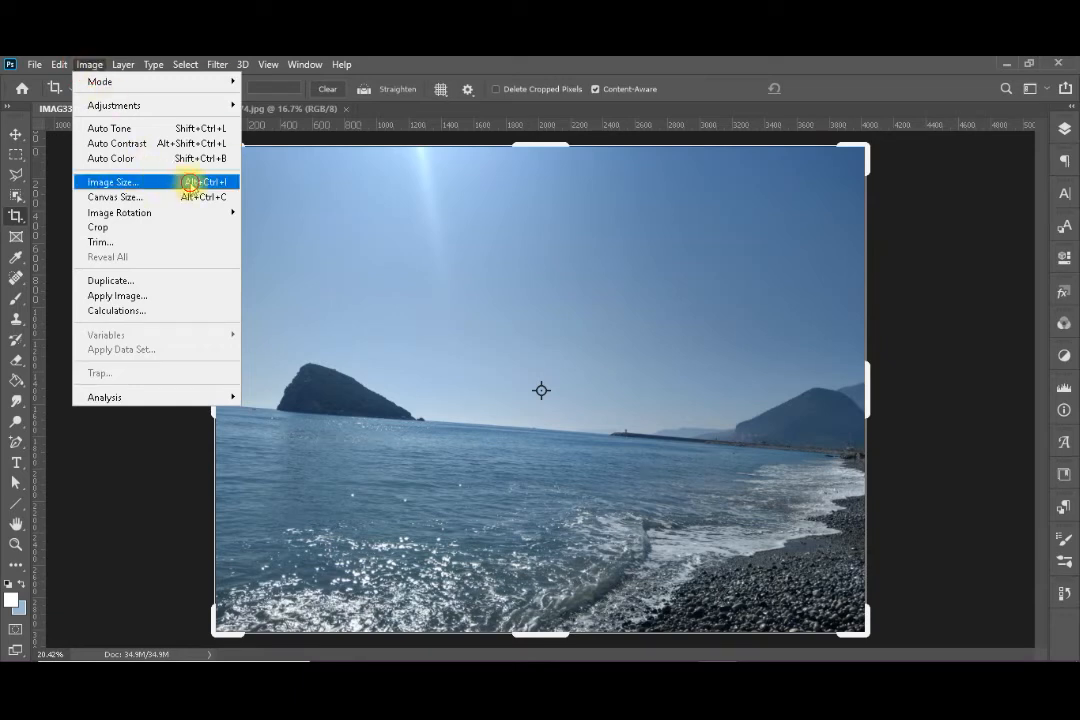
click(187, 188)
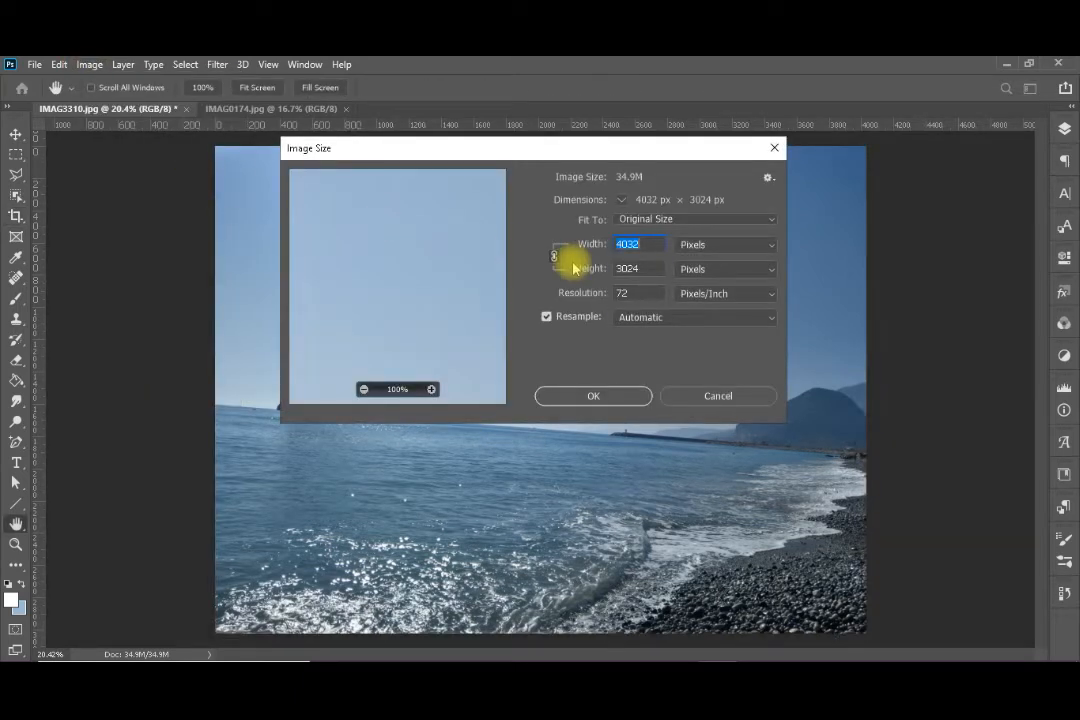
text(1000)
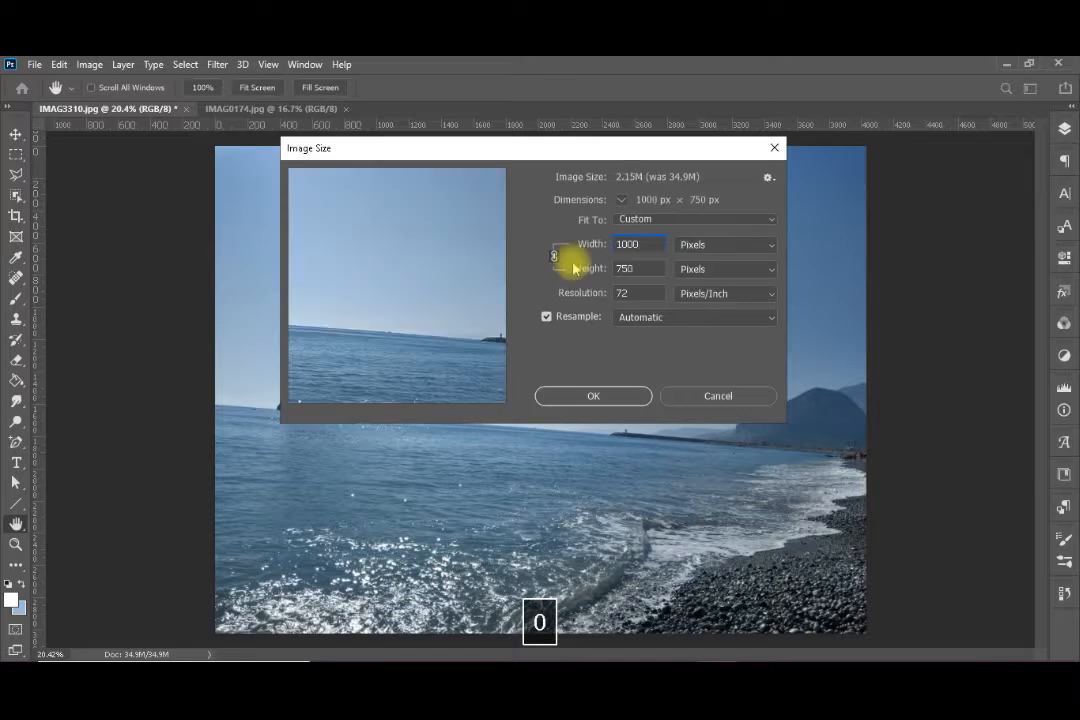
click(621, 394)
key(c)
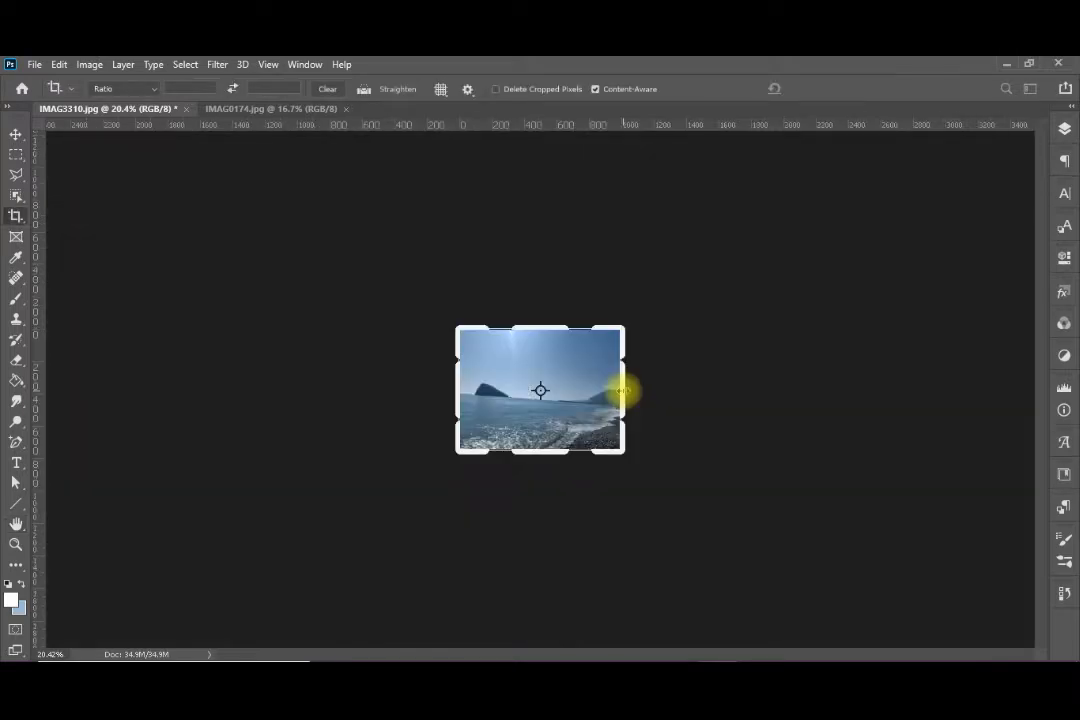
key(ctrl+0)
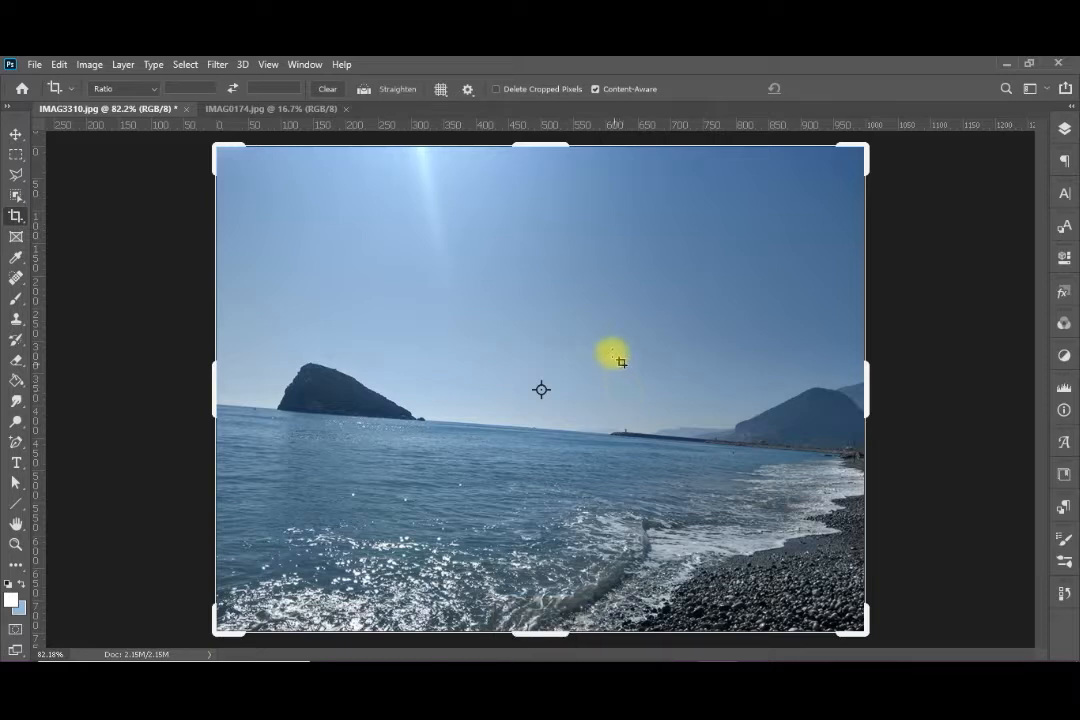
click(125, 66)
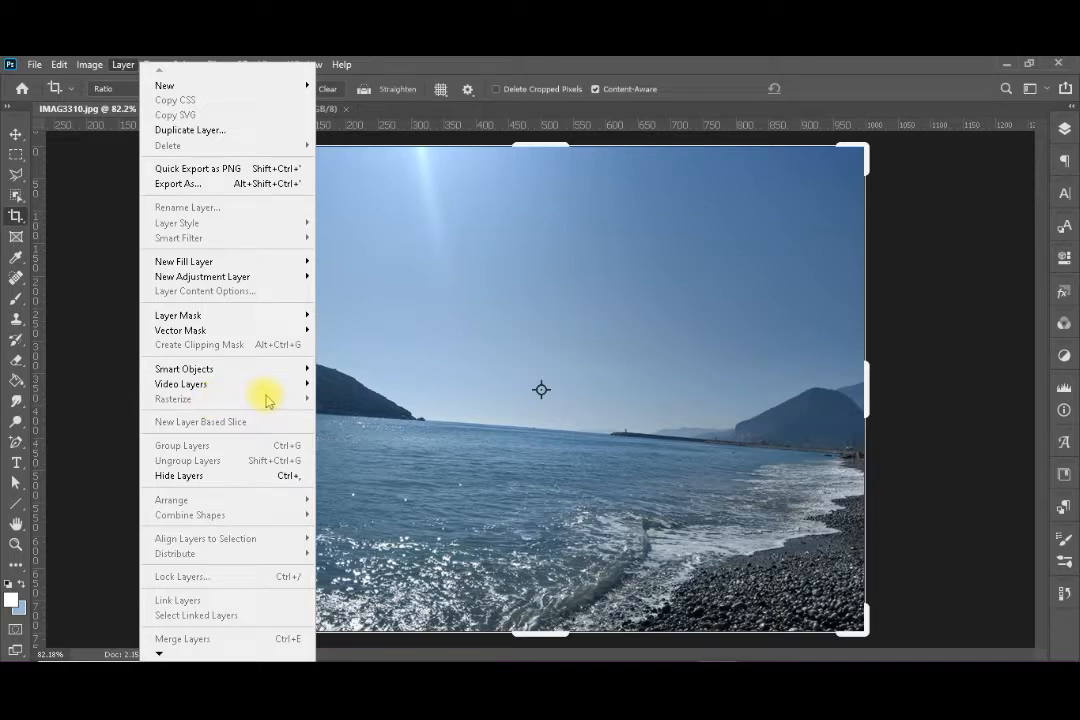
mouse_move(160, 65)
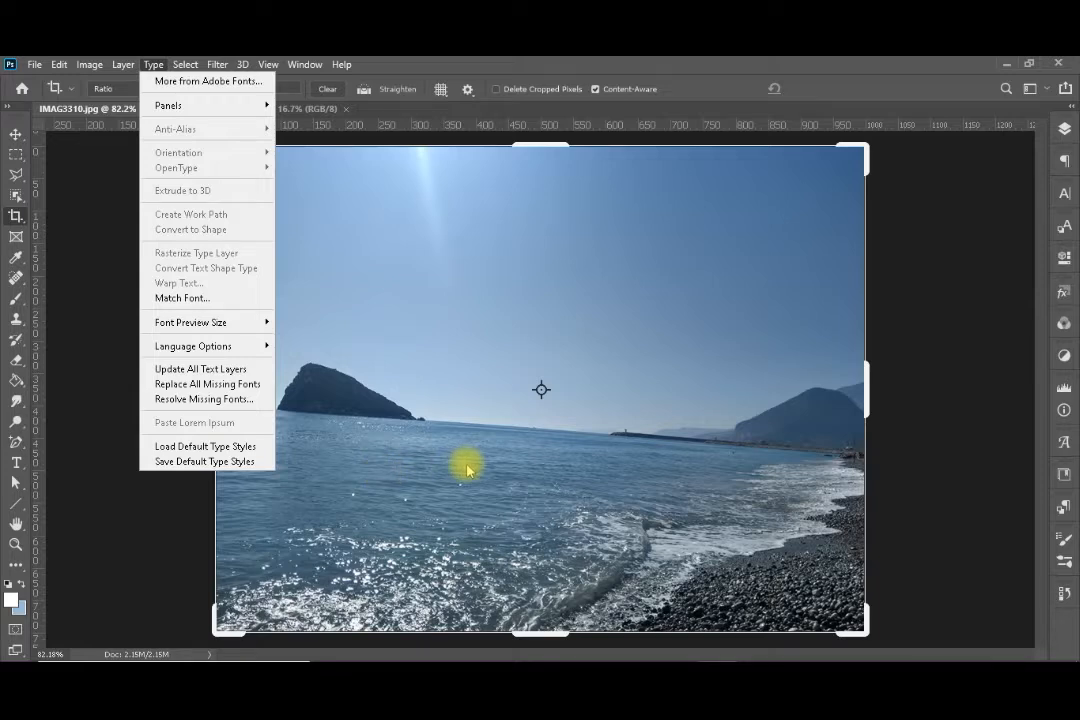
click(596, 91)
click(596, 90)
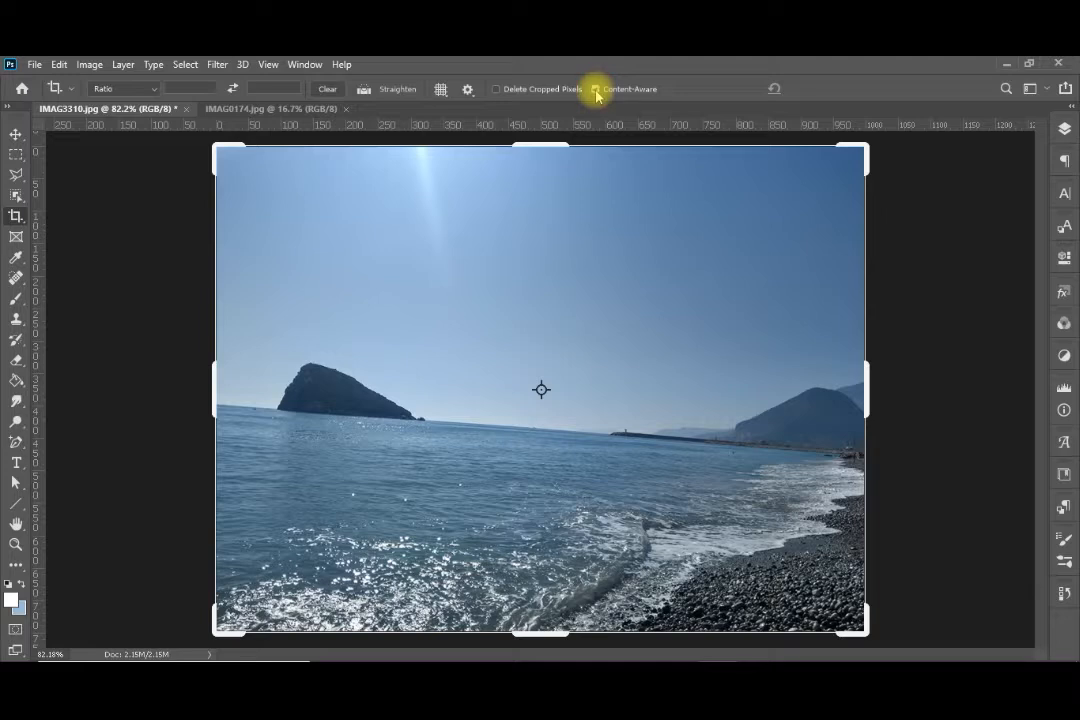
- Straighten the seascape along the full width of the sea horizon and apply the content-aware crop
click(364, 91)
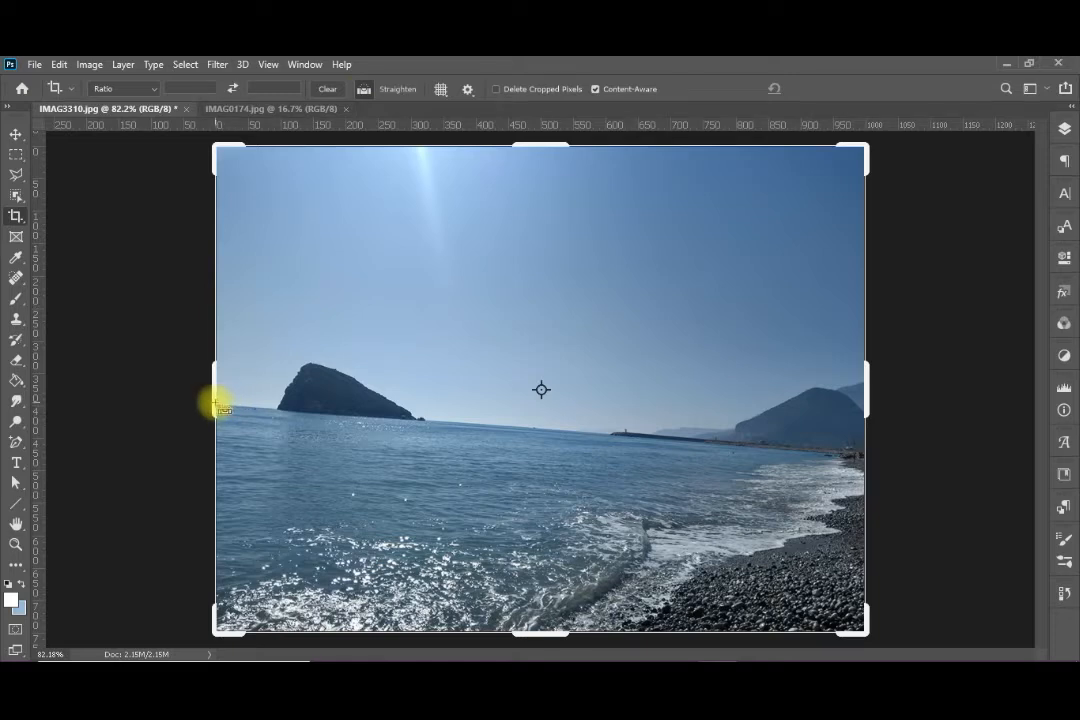
drag(217, 404, 864, 455)
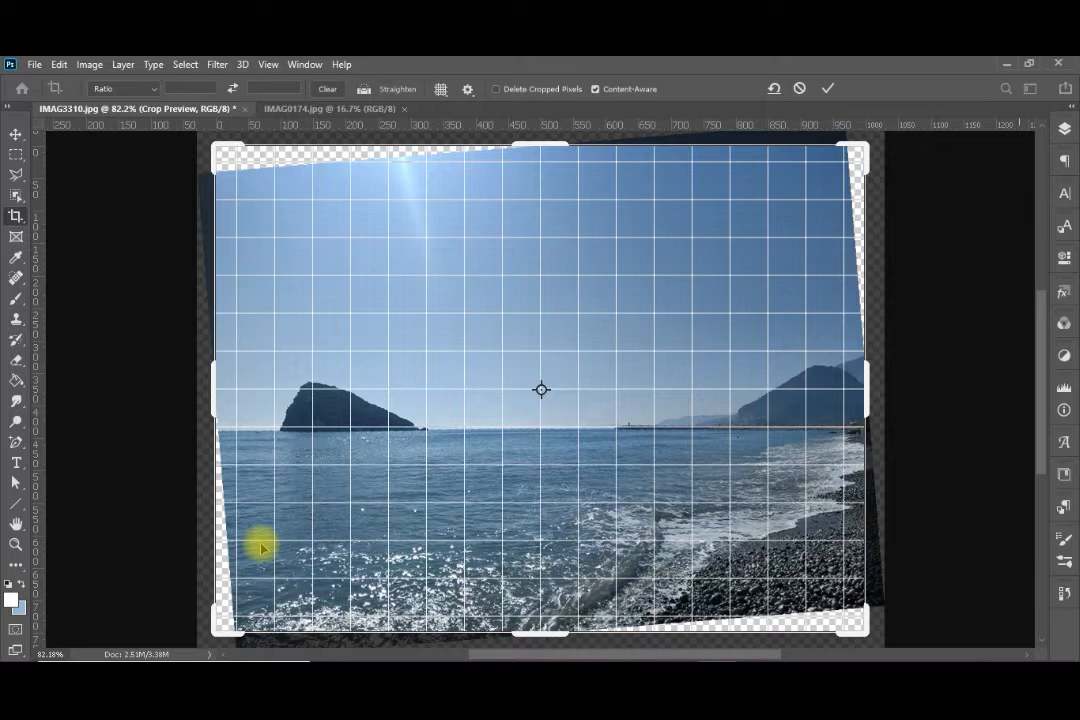
key(Return)
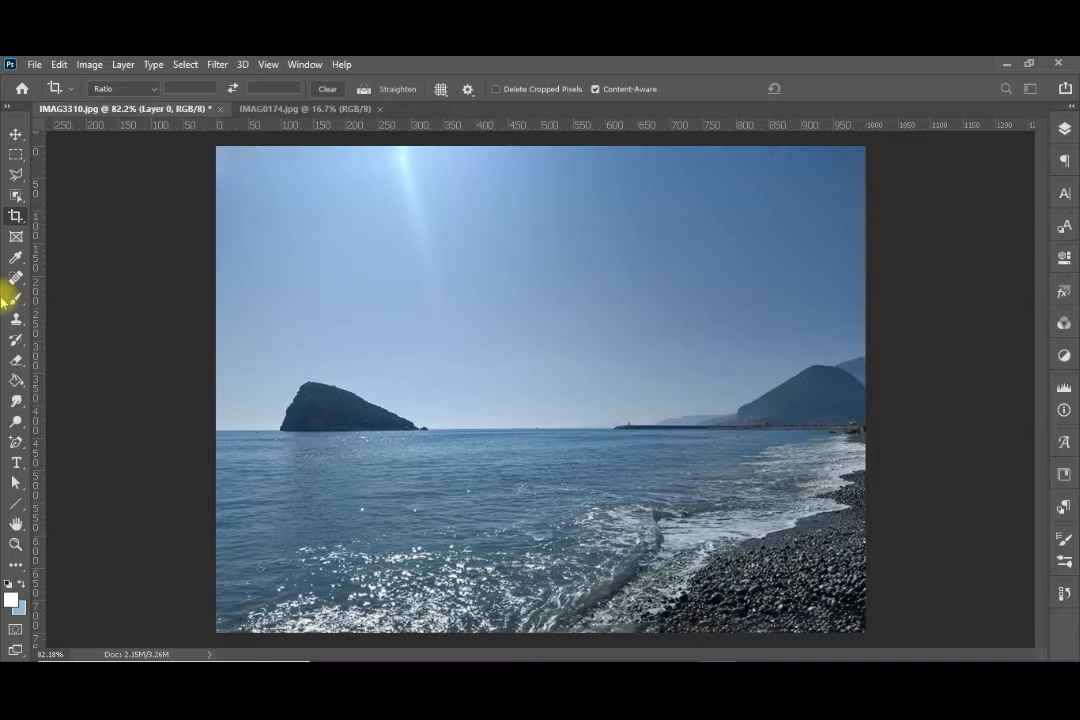
- Open the IMAG0174.jpg document and resize the park image to 1000 pixels wide, keeping its proportions
click(299, 108)
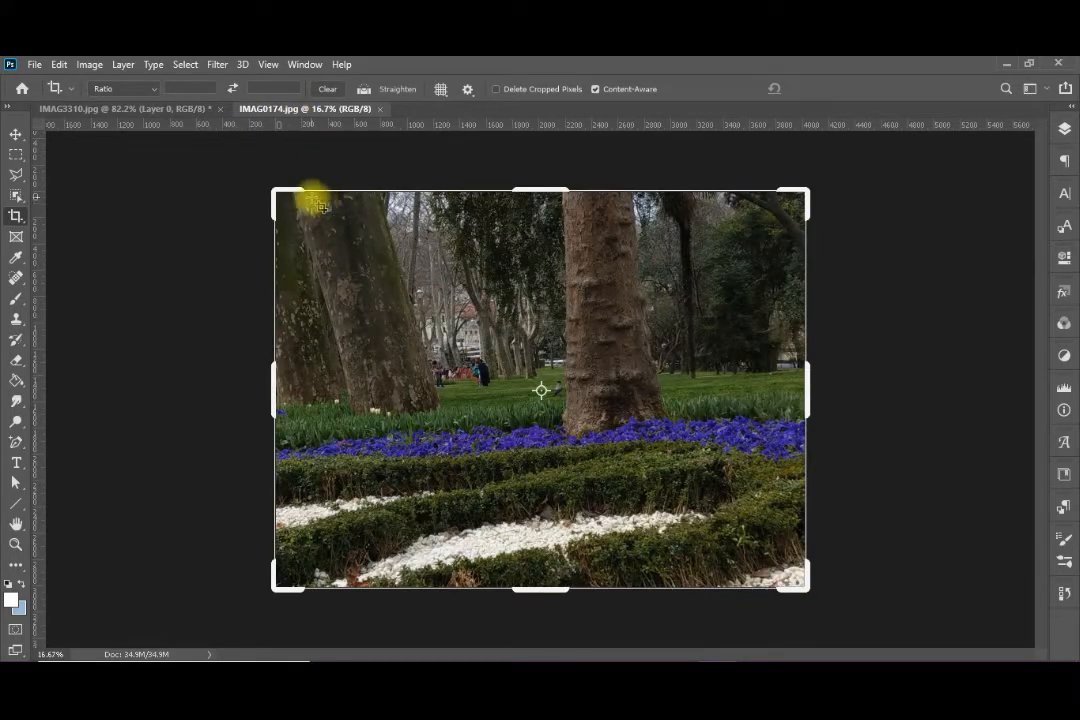
click(90, 64)
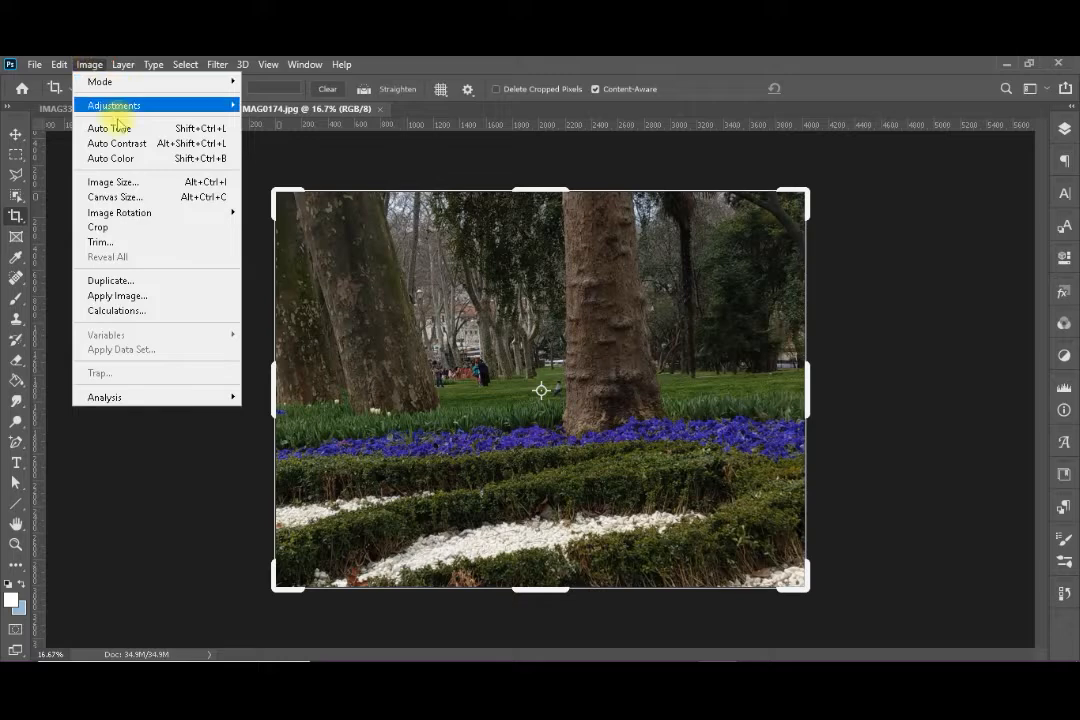
click(184, 188)
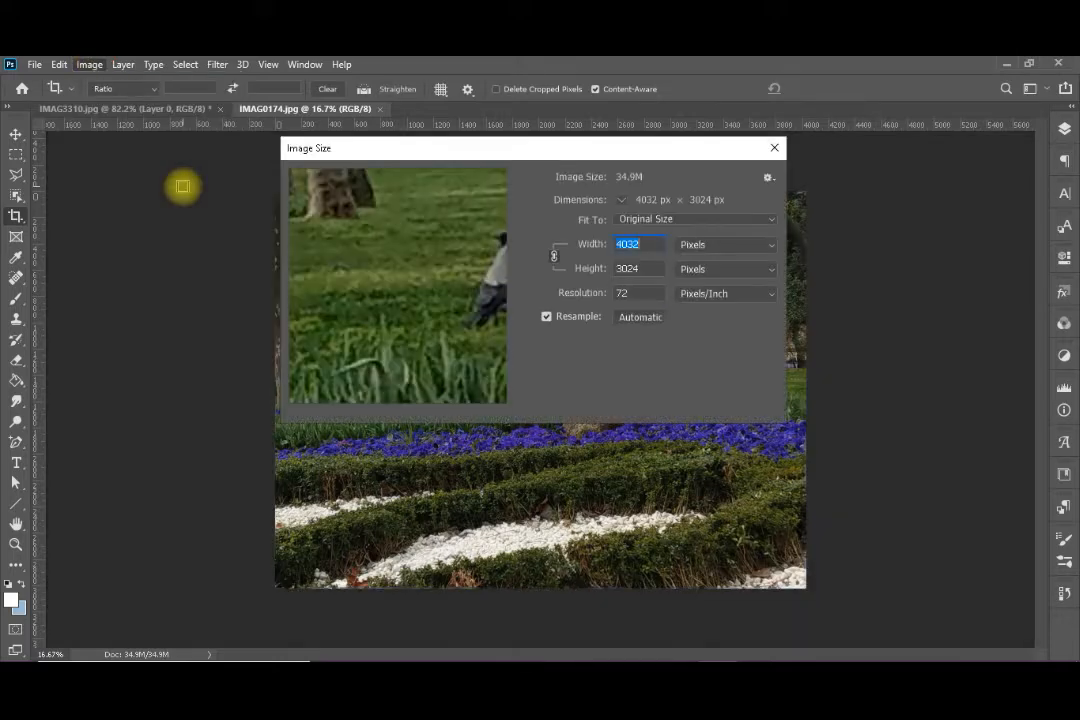
text(1000)
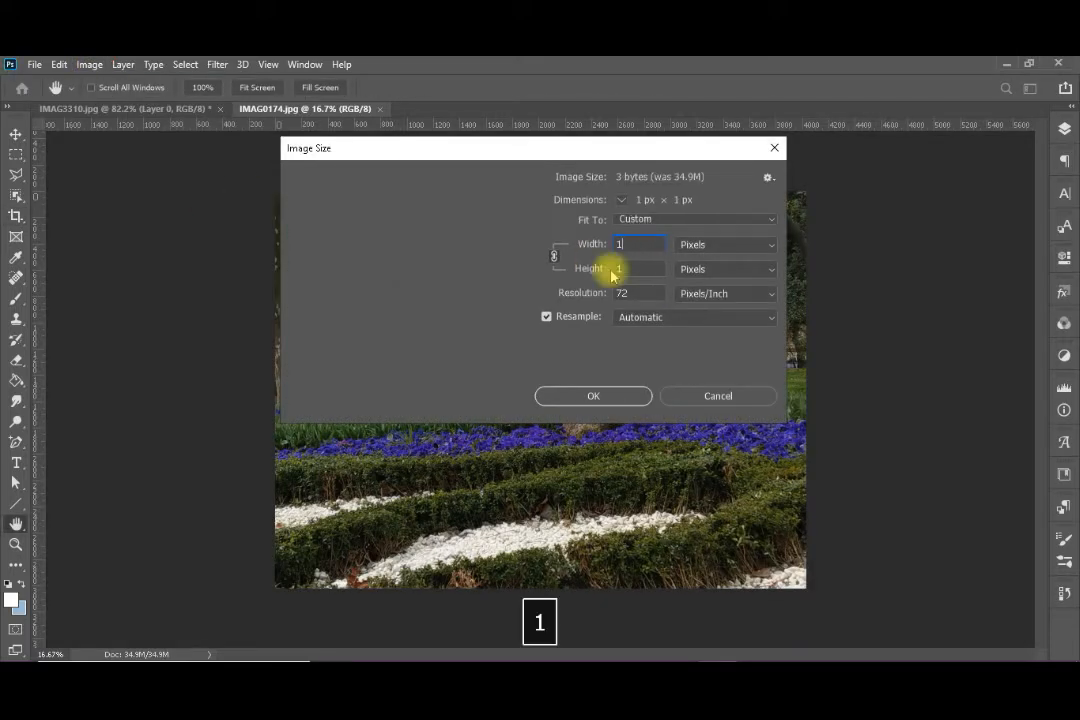
key(Return)
key(c)
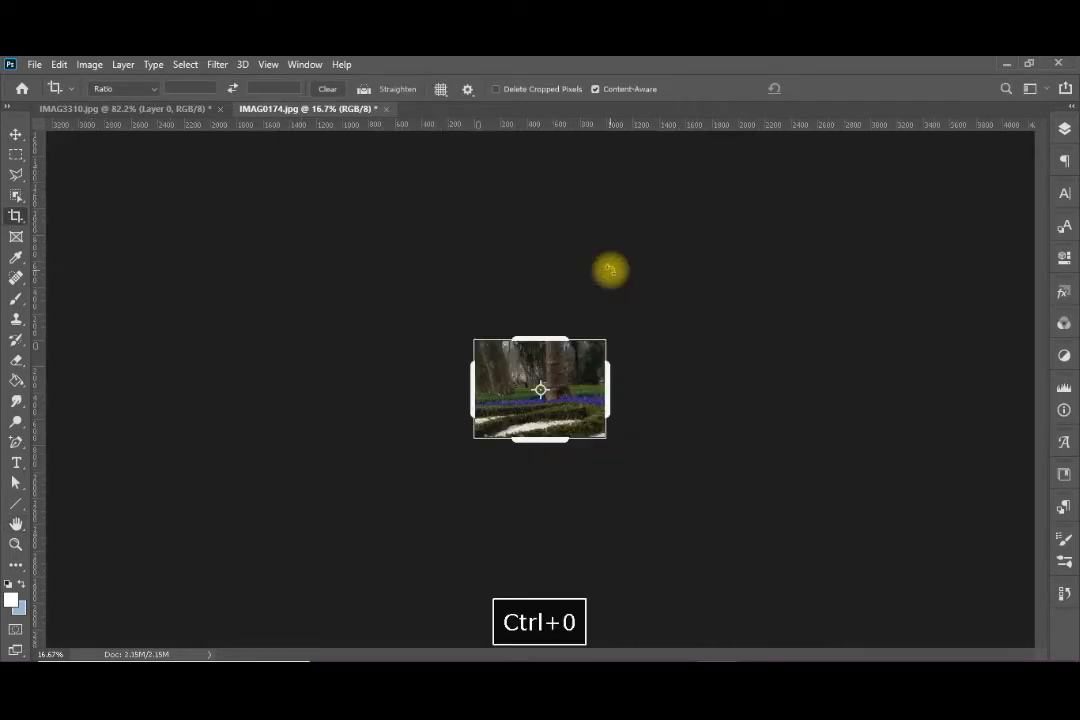
key(ctrl+0)
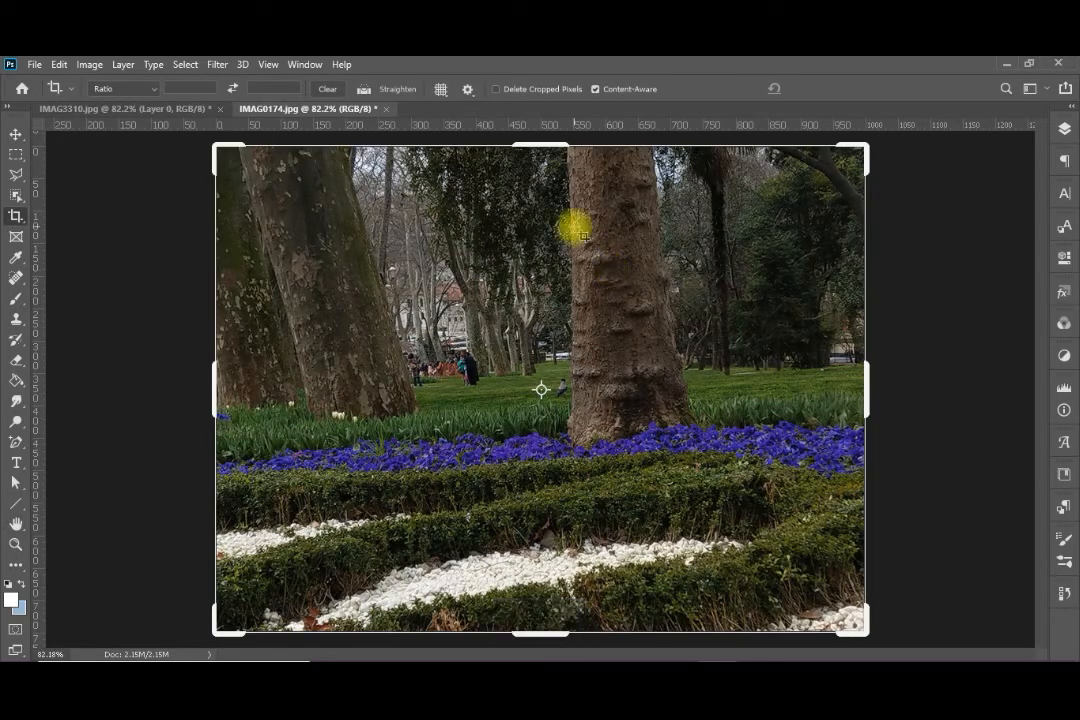
- Add a guide layout with 2 columns and 2 rows across the park image
click(268, 64)
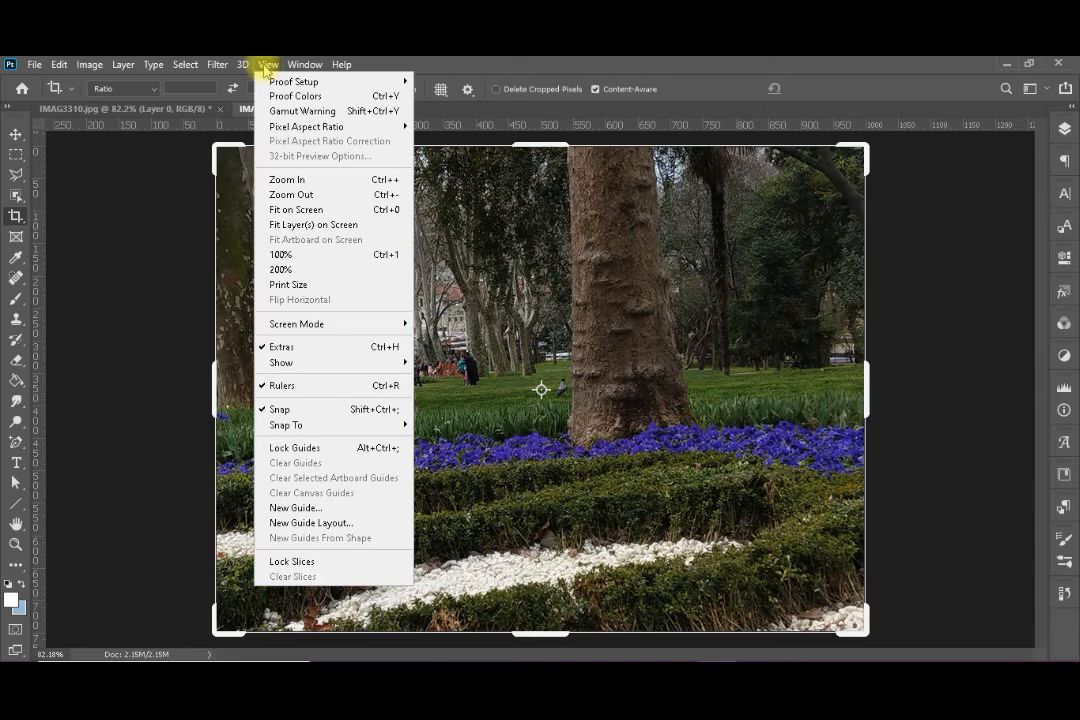
click(350, 522)
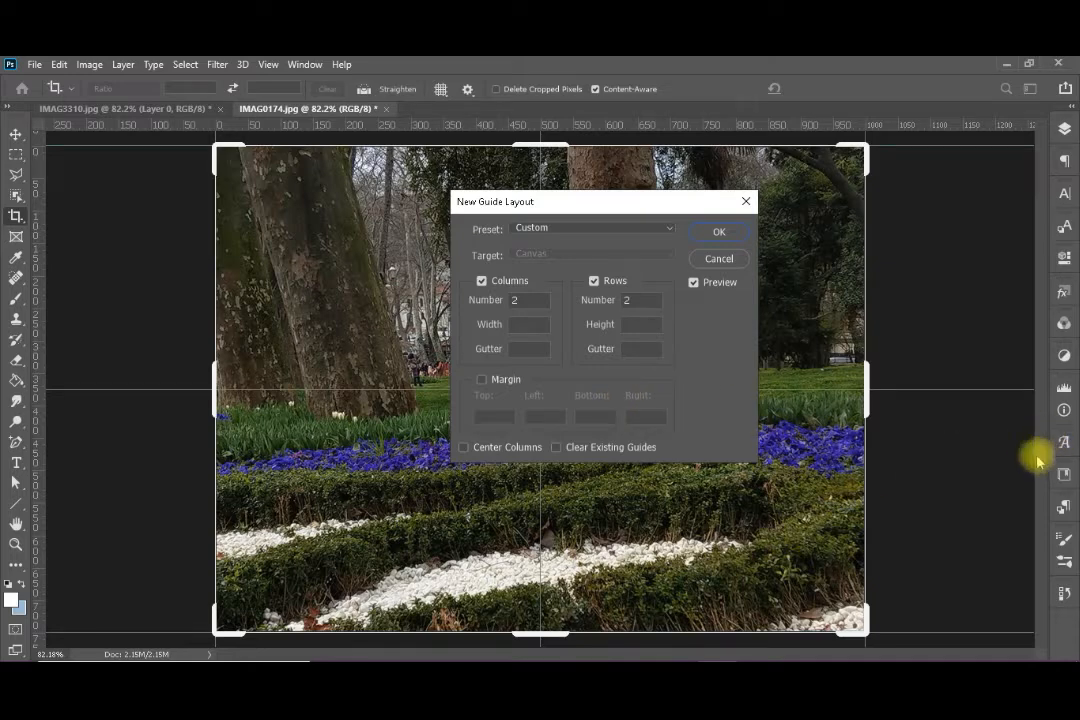
click(710, 233)
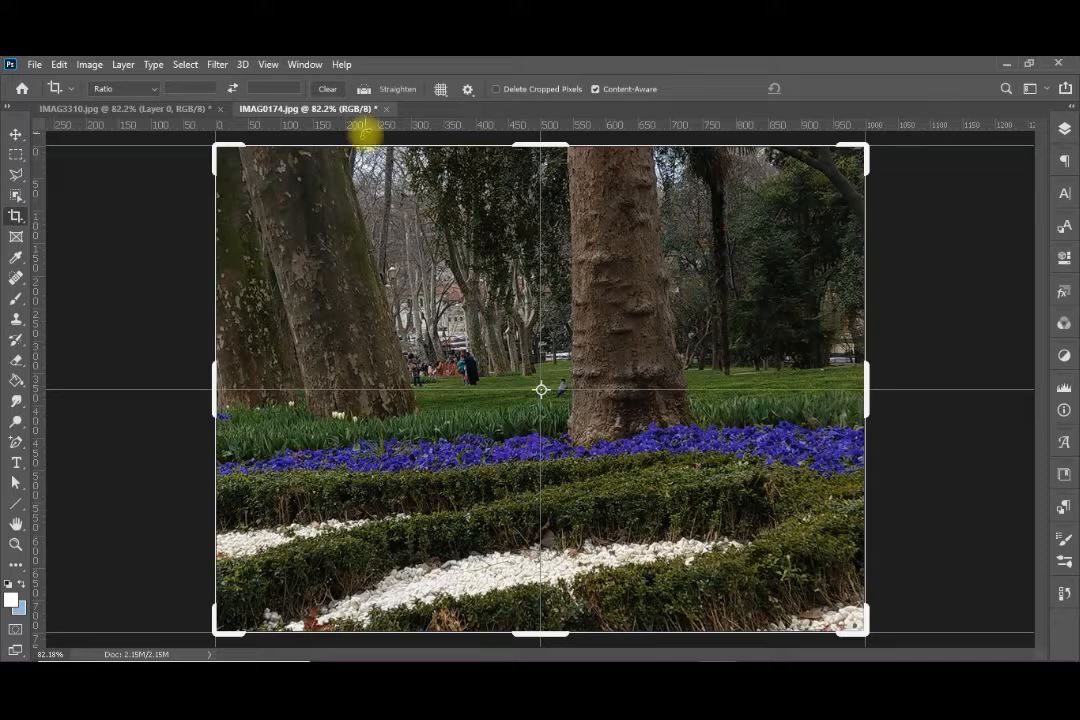
- Duplicate the Background layer of the park image
click(363, 89)
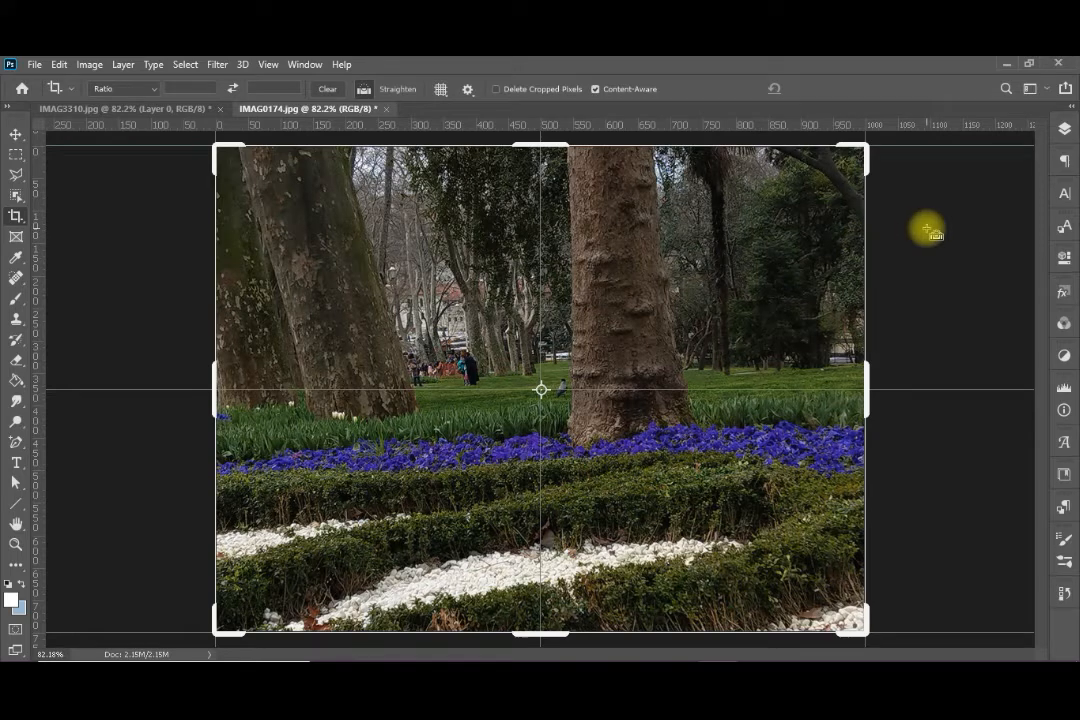
click(1065, 129)
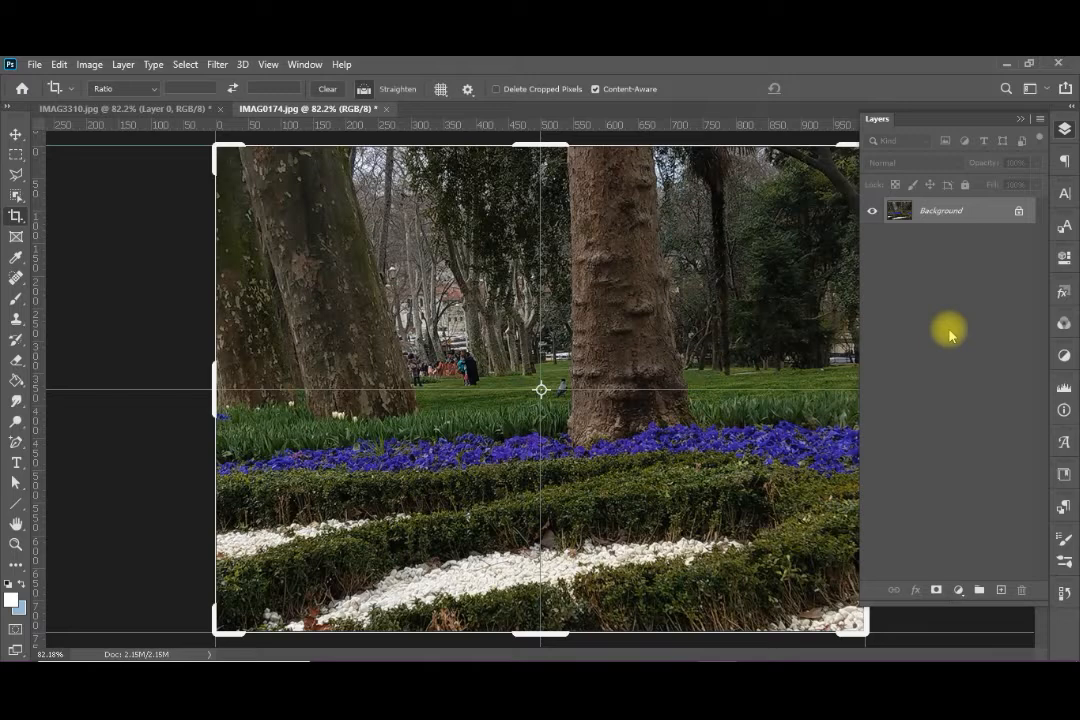
key(ctrl+j)
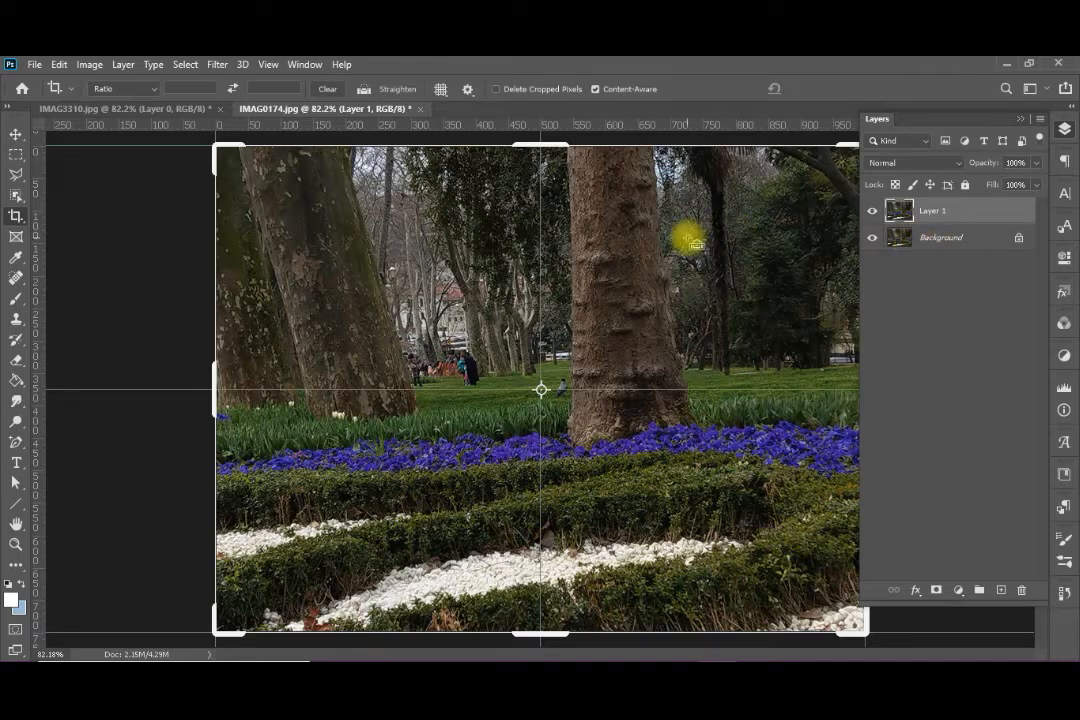
click(1064, 128)
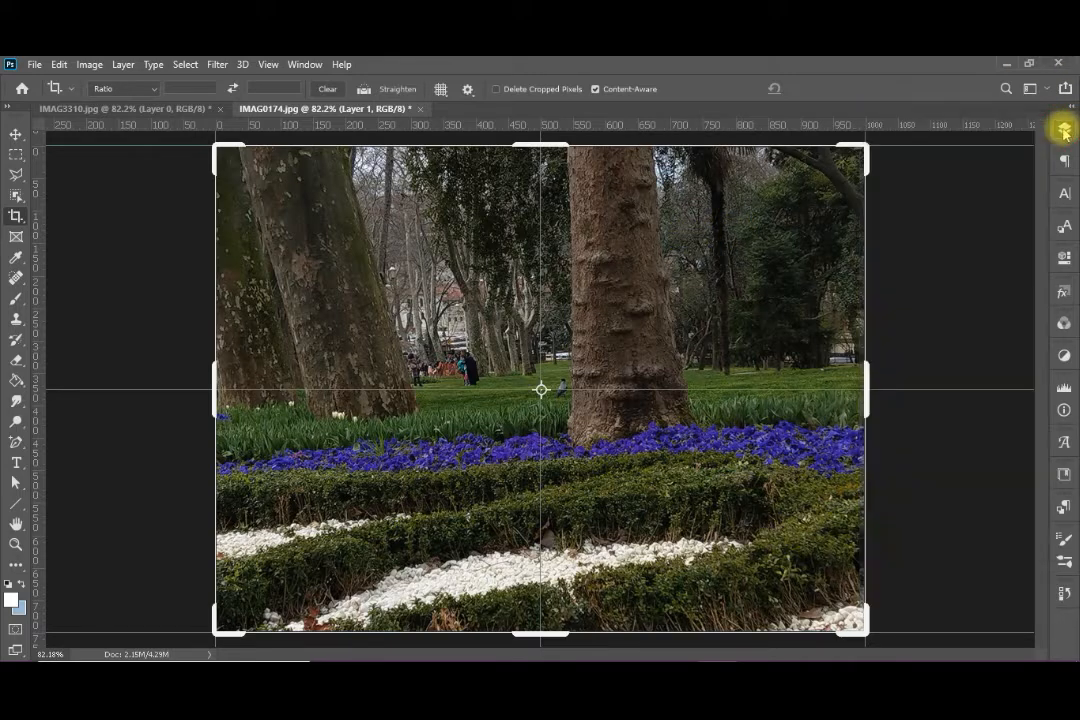
- Straighten the park image along the sloping band of blue flowers and apply the content-aware crop
click(364, 88)
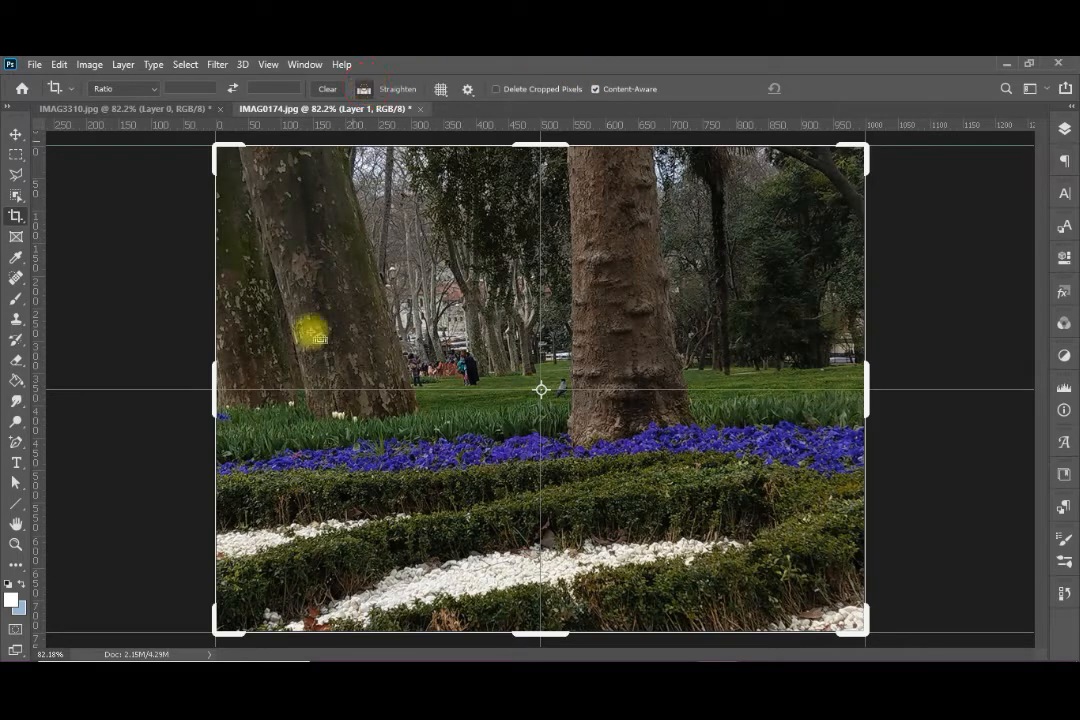
drag(217, 469, 861, 437)
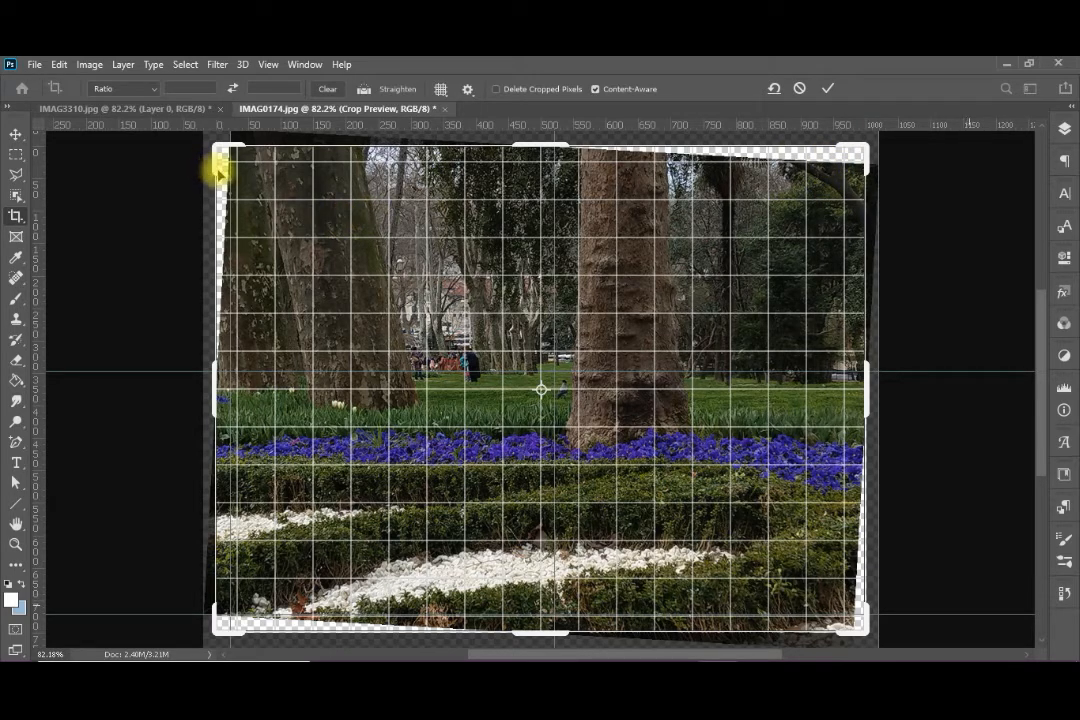
key(Return)
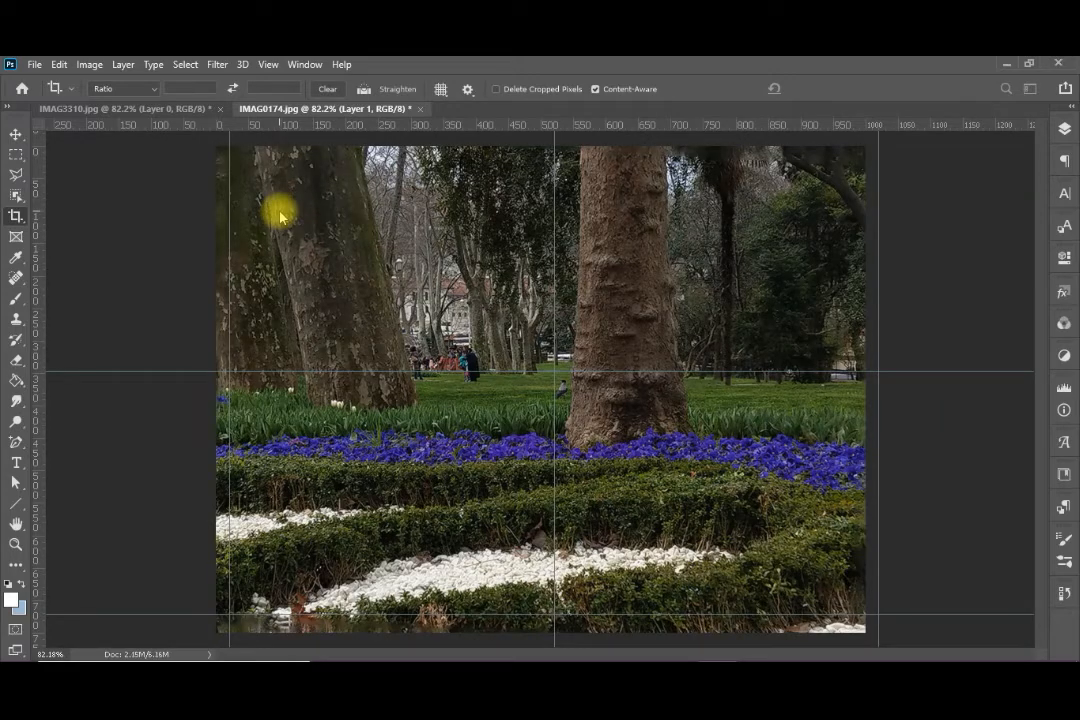
- Clear the existing guides and add a new guide layout with 2 columns and 2 rows
click(268, 64)
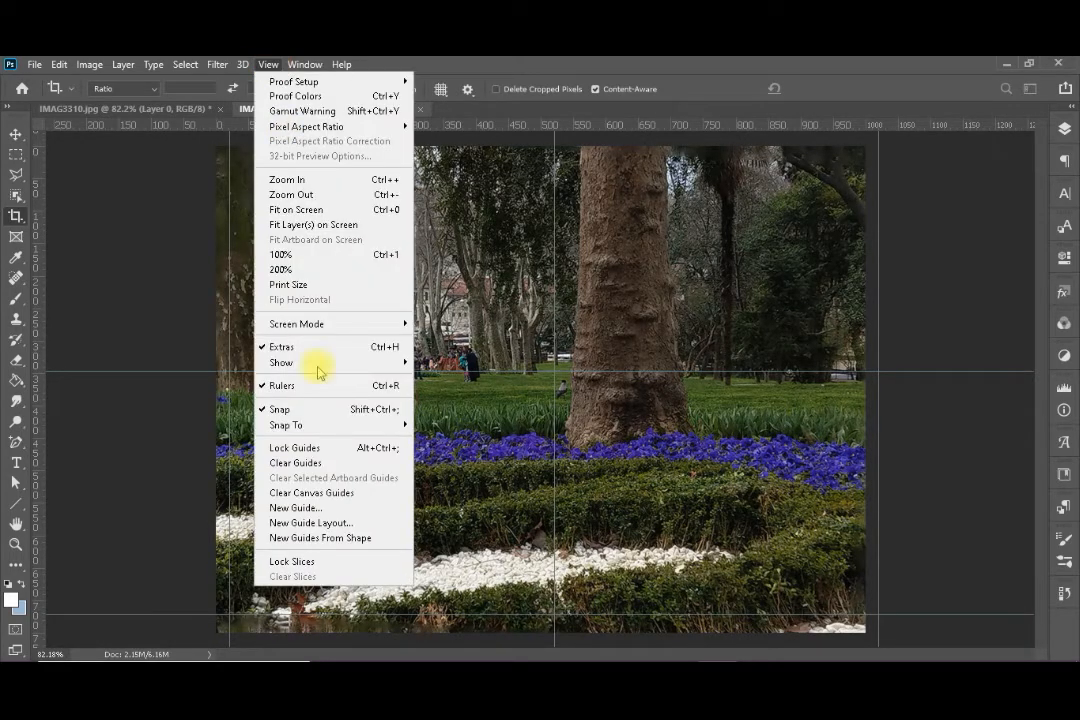
click(321, 463)
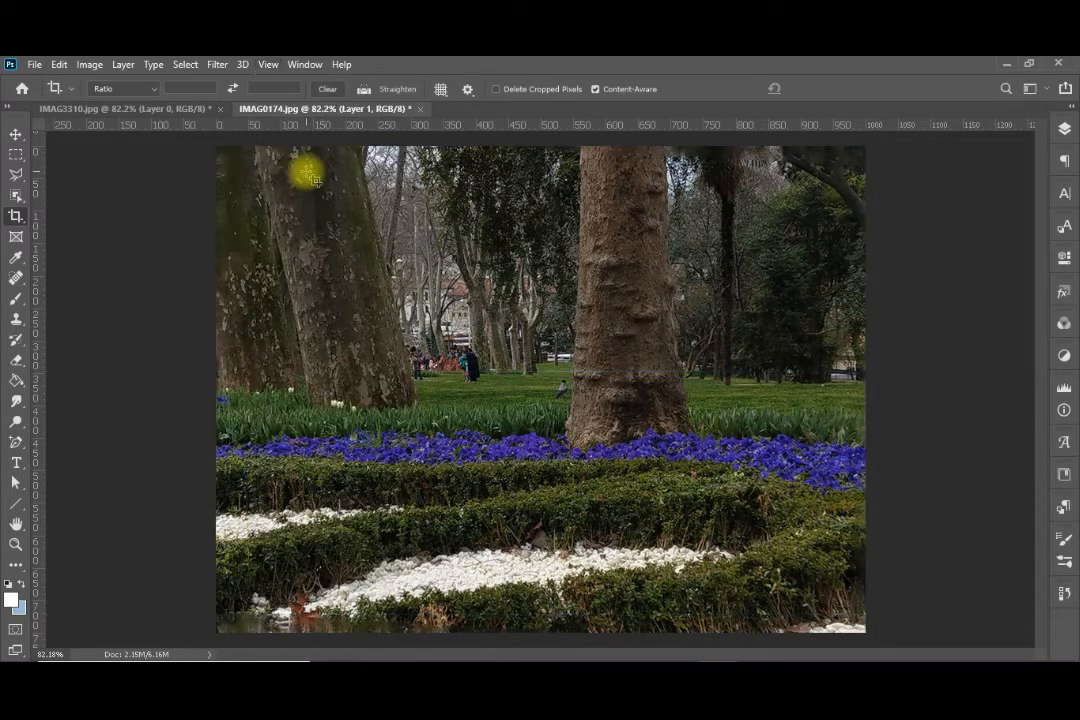
click(268, 64)
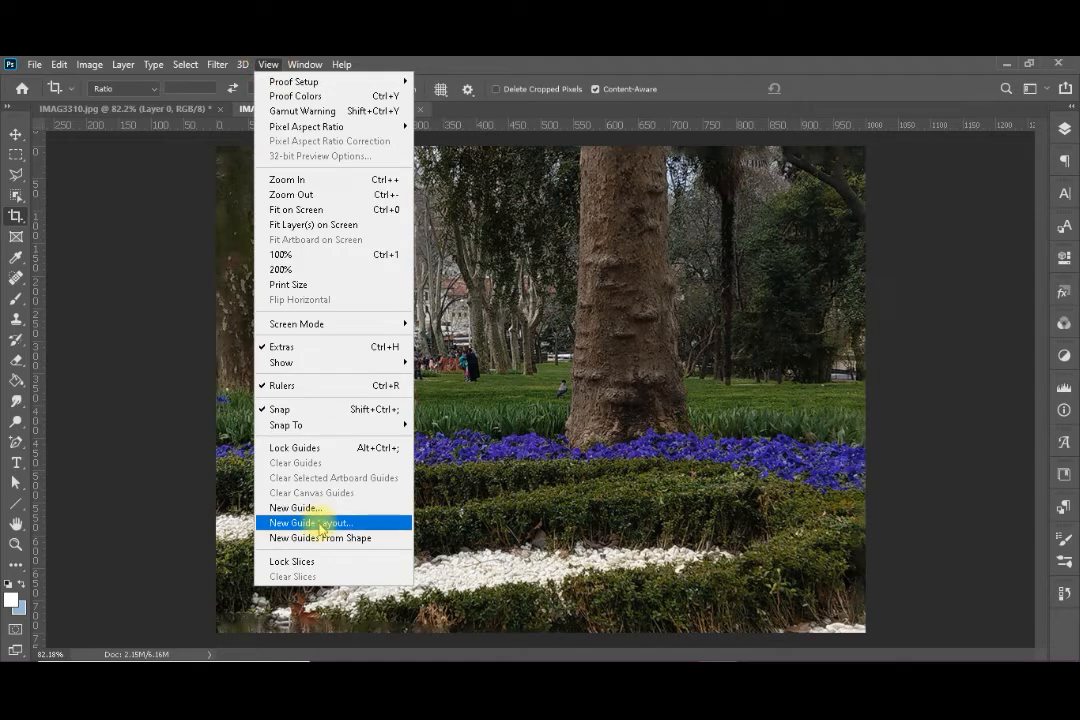
click(318, 522)
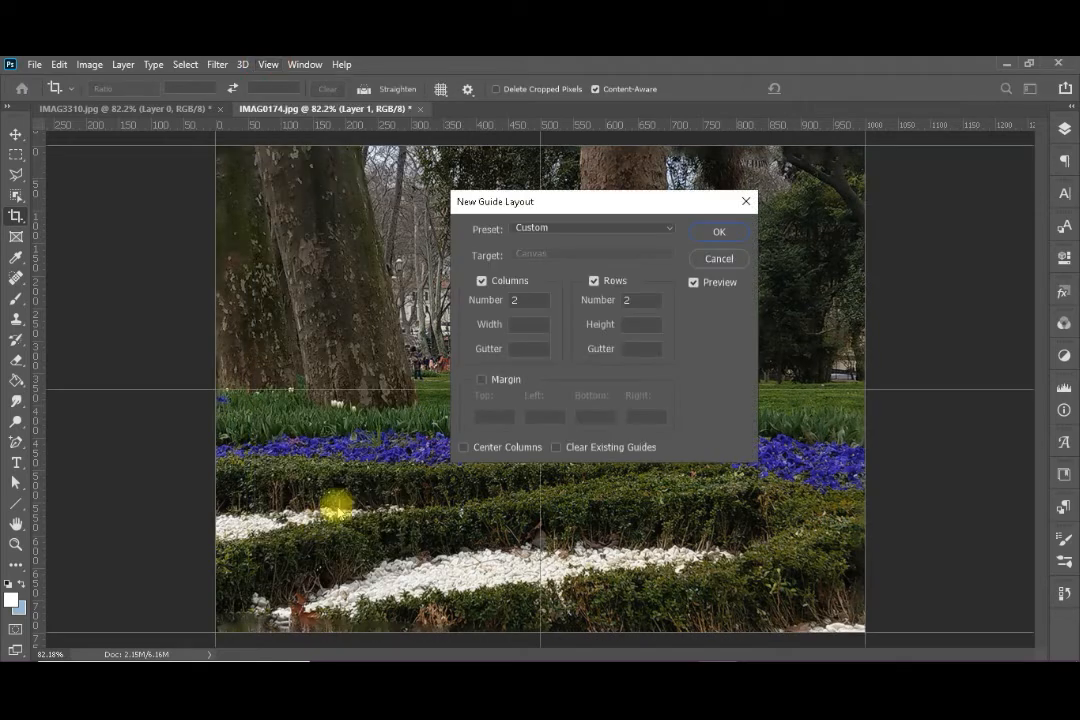
click(716, 234)
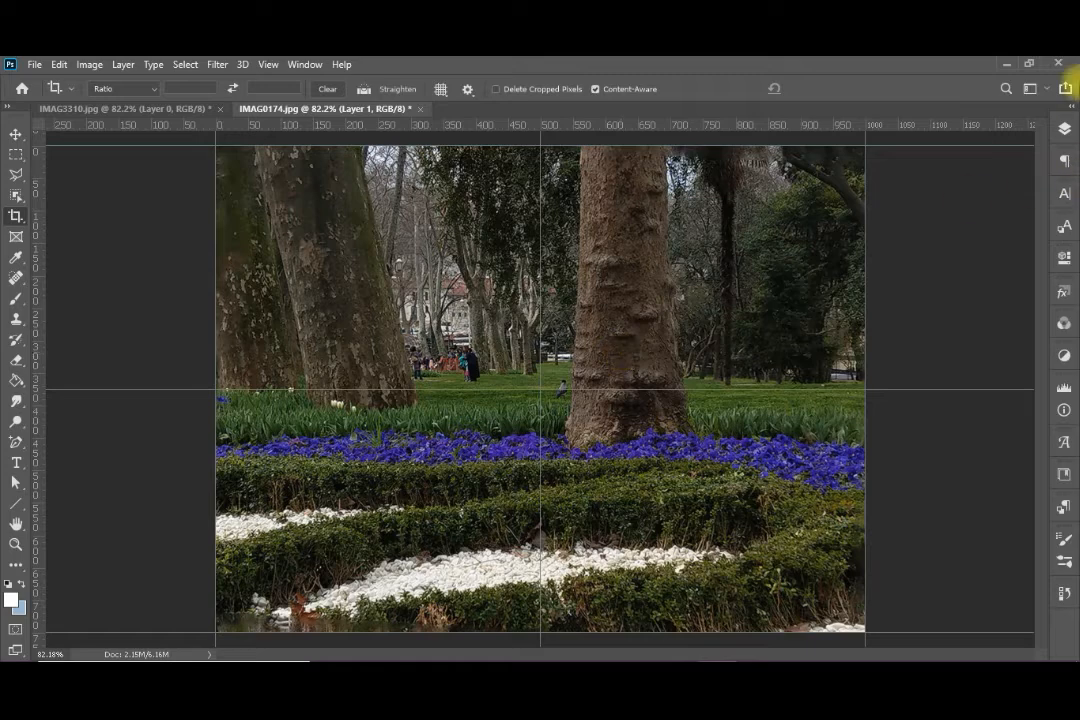
- Hide and show Layer 1 to compare its content-aware filled edges with Layer 0
click(1064, 128)
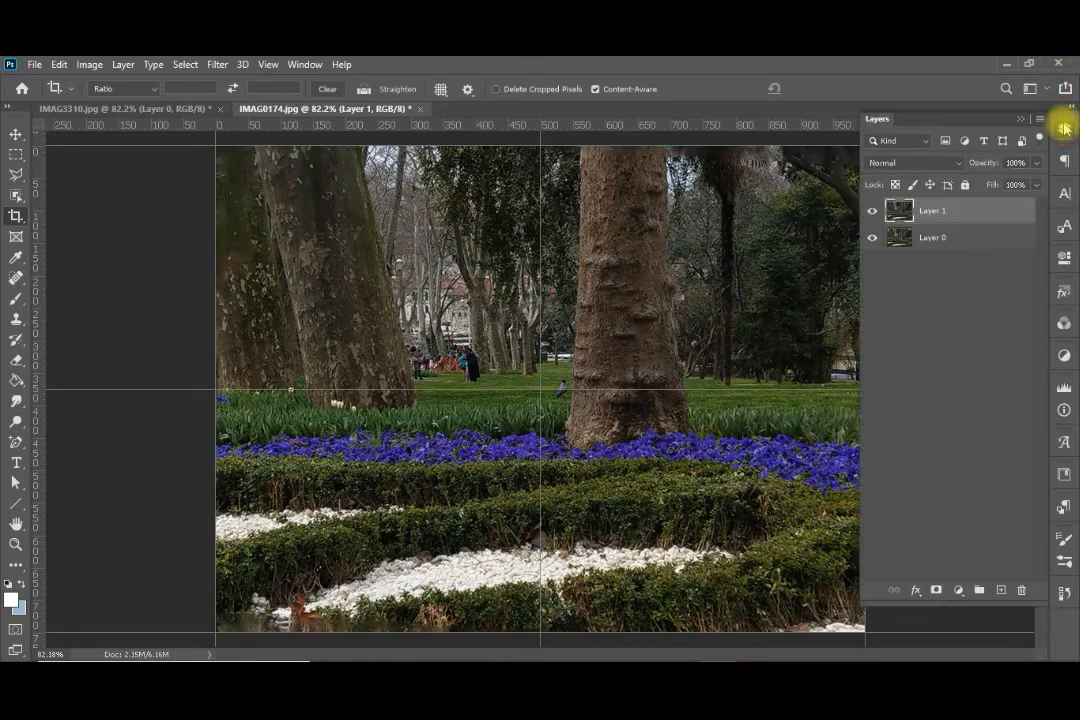
click(871, 213)
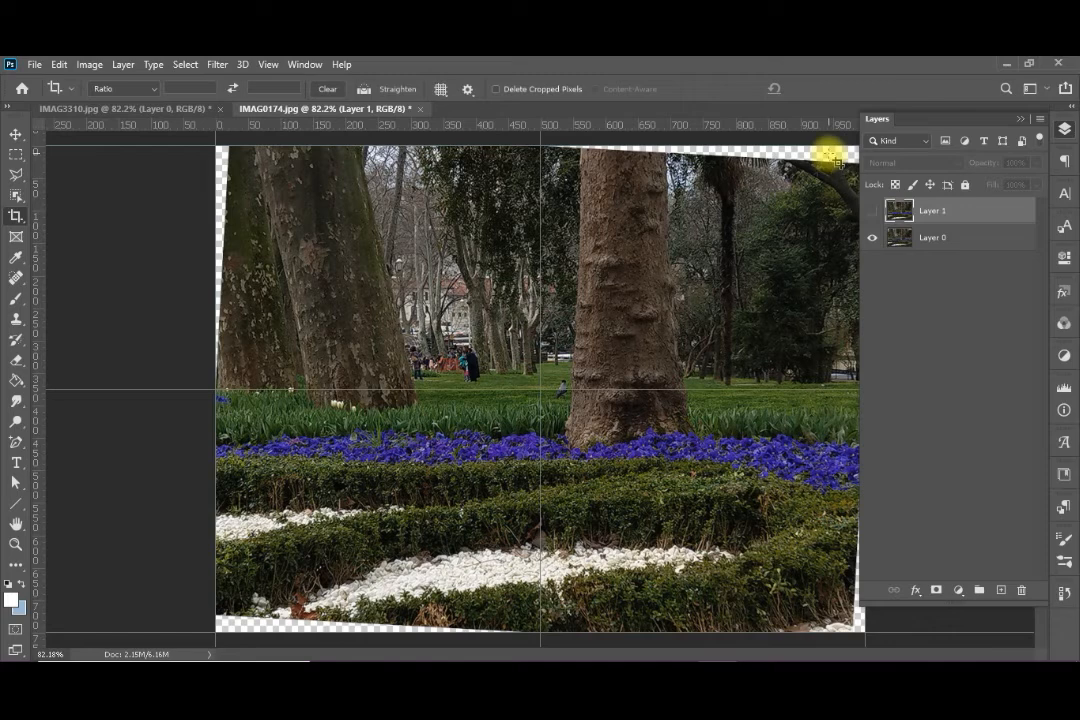
click(871, 211)
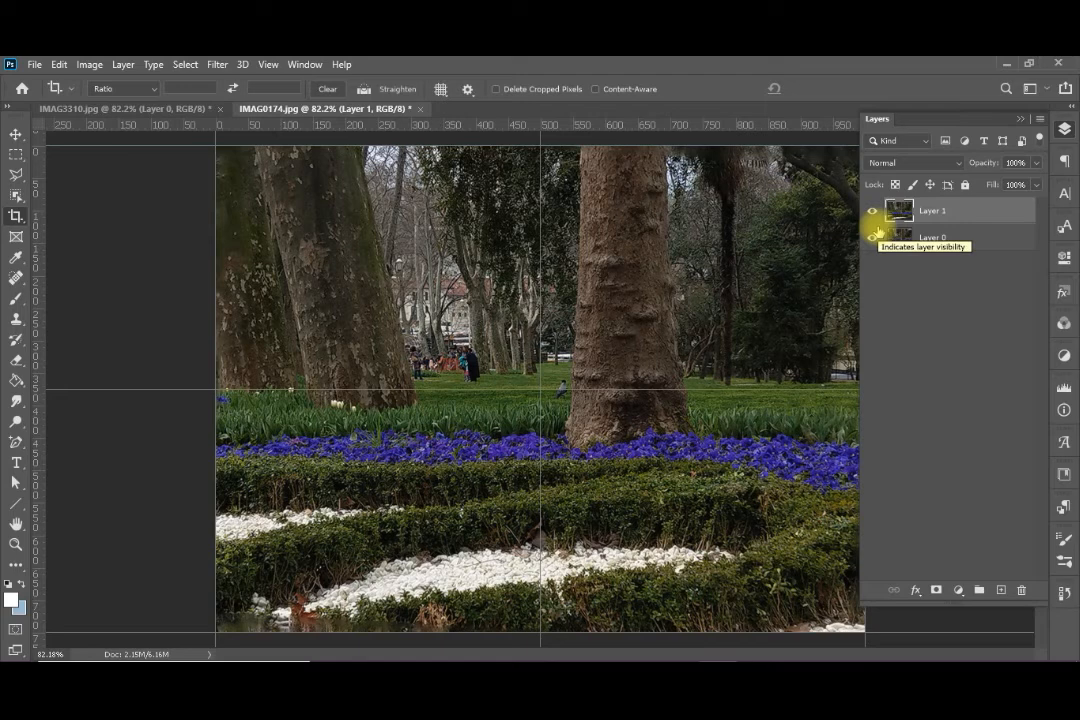
click(873, 236)
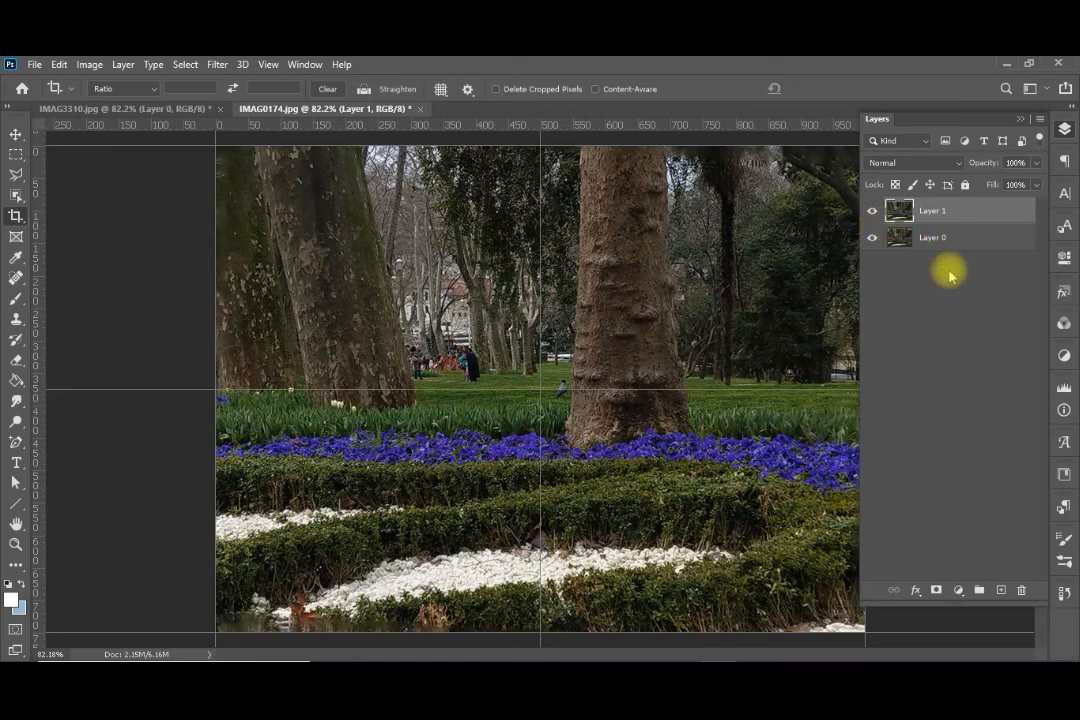